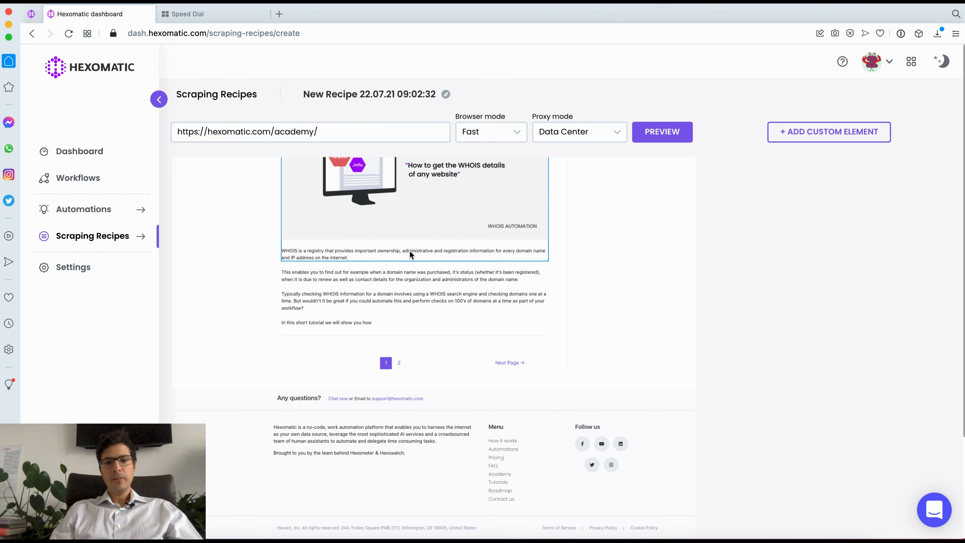
Clear the recipe's academy start URL, then undo to restore it
scroll(409, 253, up, 10)
scroll(409, 255, up, 15)
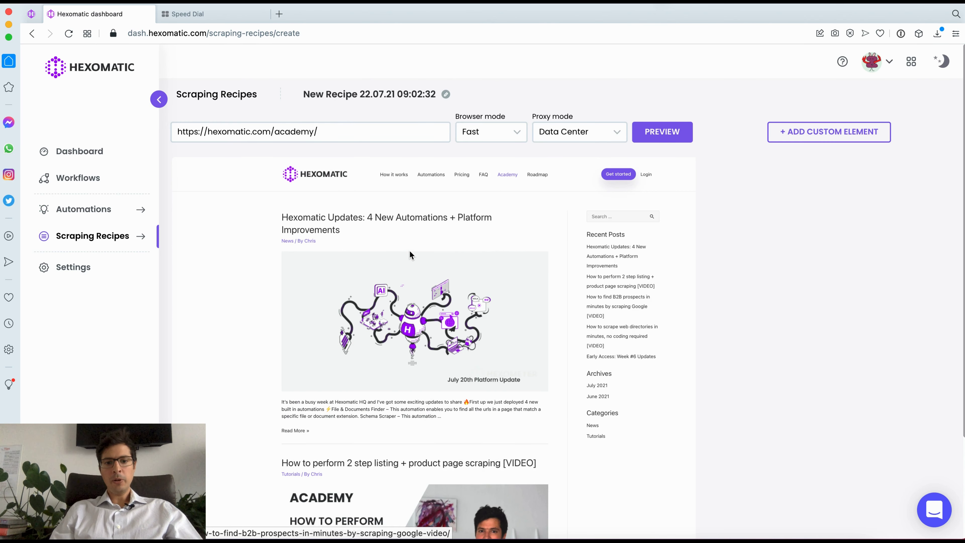
click(288, 139)
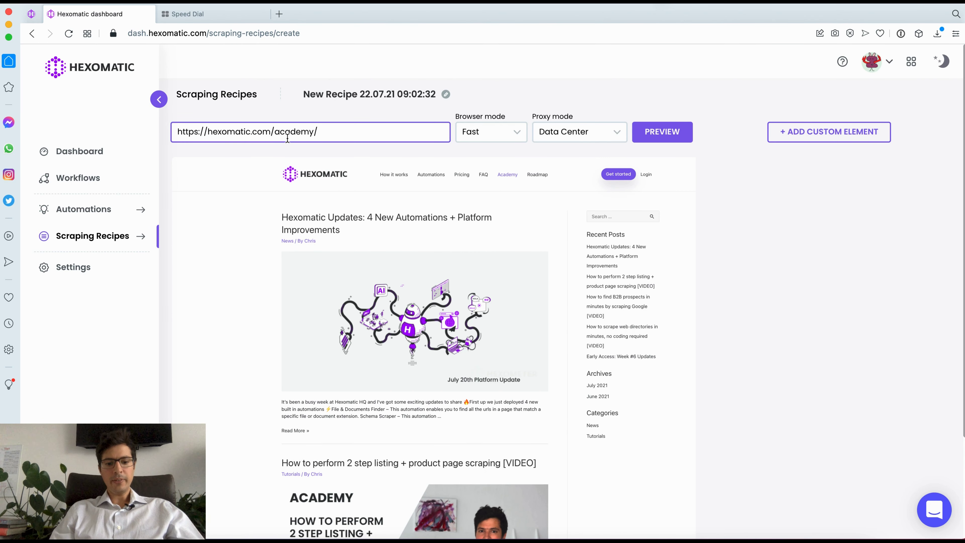
key(super+a)
key(BackSpace)
key(super+z)
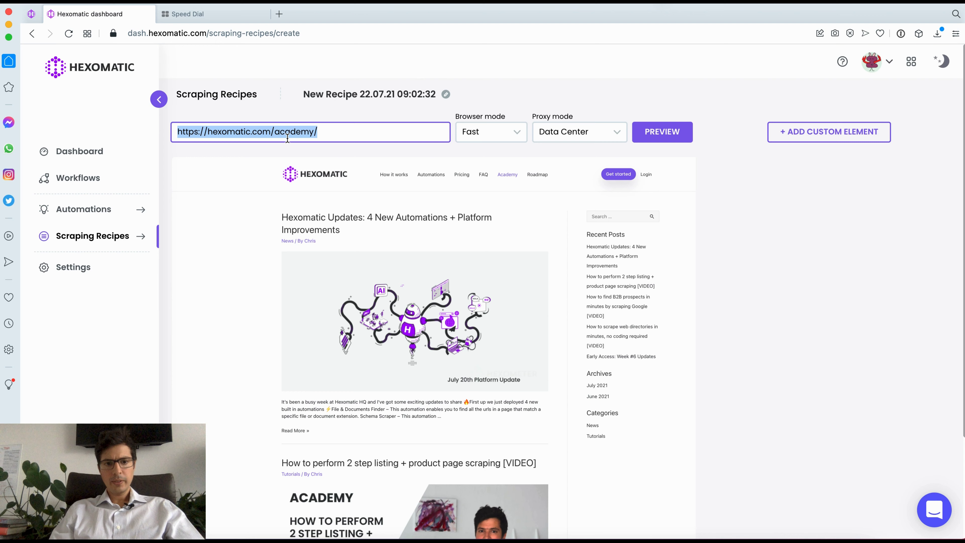
scroll(561, 300, down, 15)
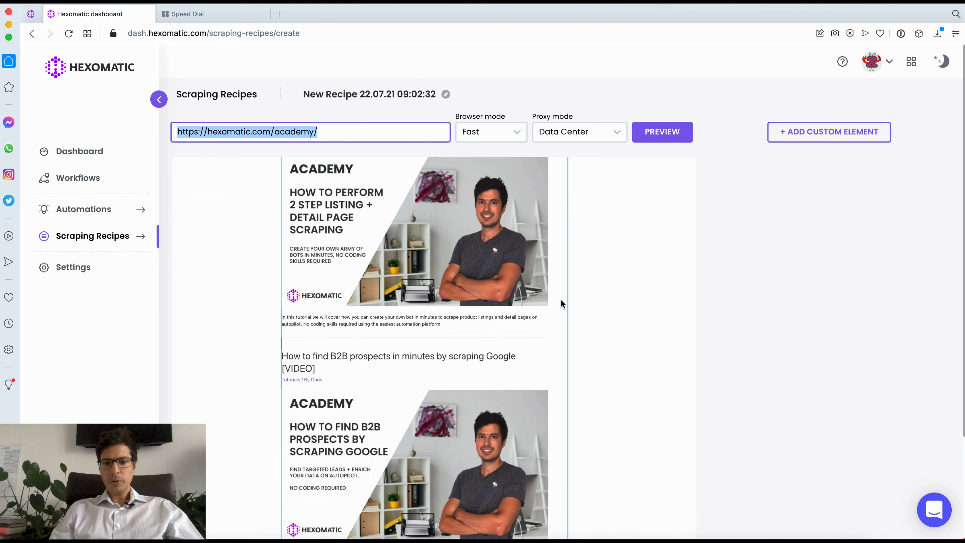
scroll(560, 299, down, 10)
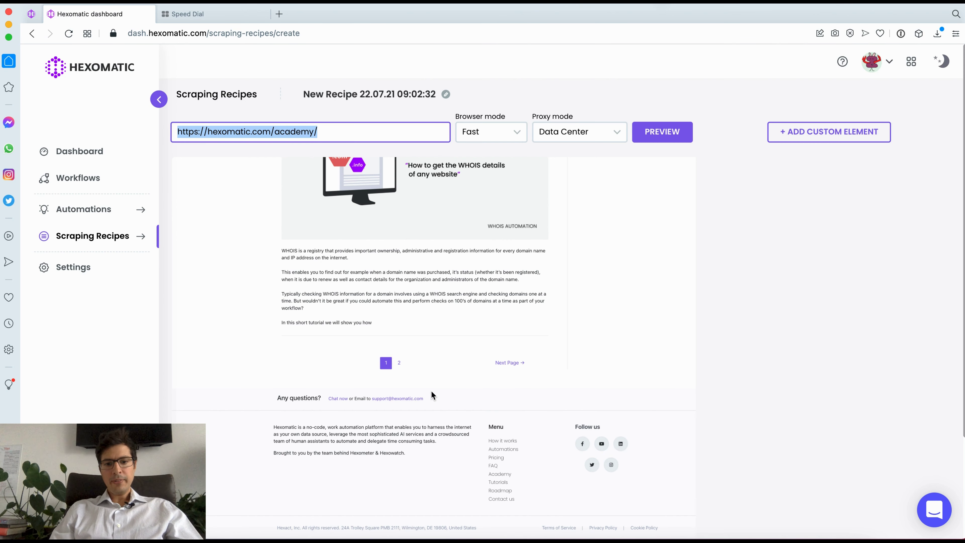
Try automatic pagination up to page 2 on the Academy page 2 link
click(399, 364)
click(483, 287)
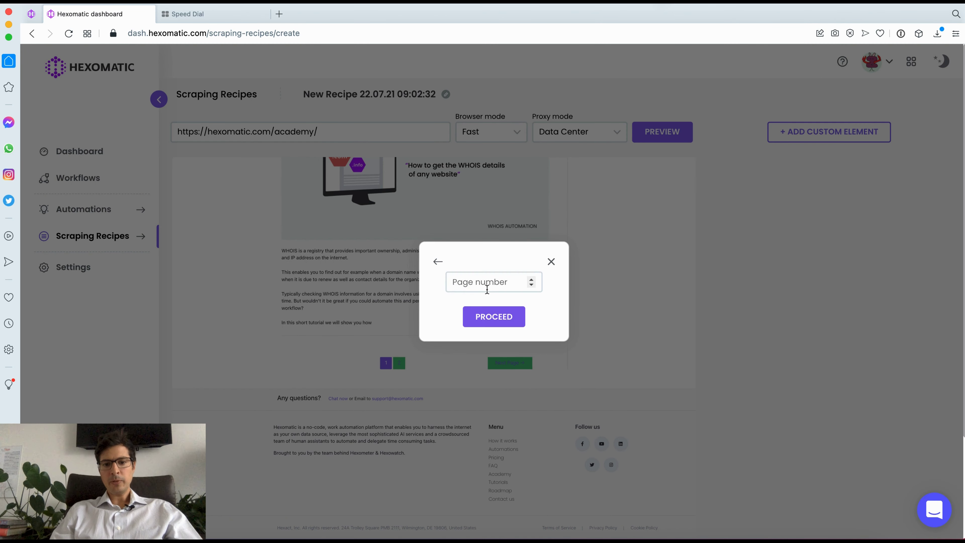
click(487, 289)
text(2)
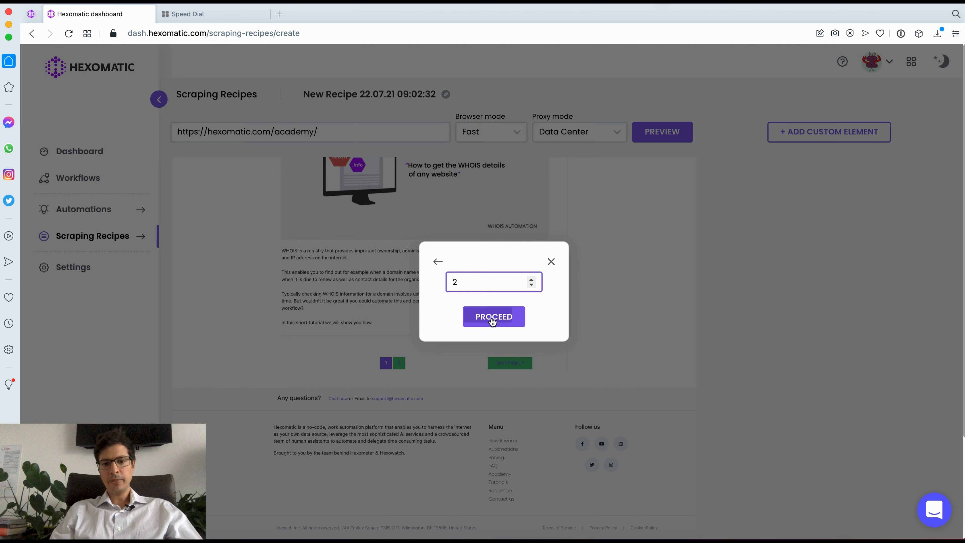
click(492, 318)
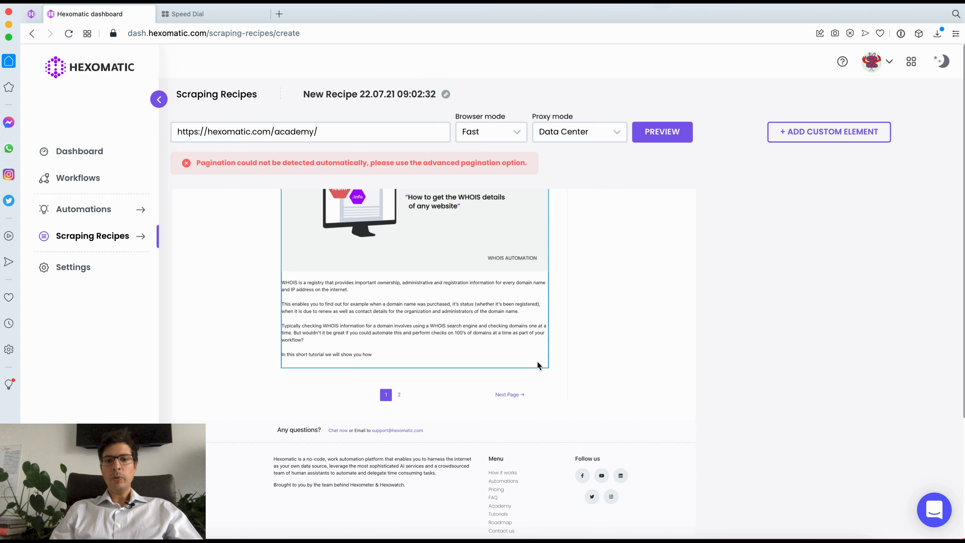
Reload the Academy preview and apply automatic pagination up to page 2 on the pagination row
click(663, 140)
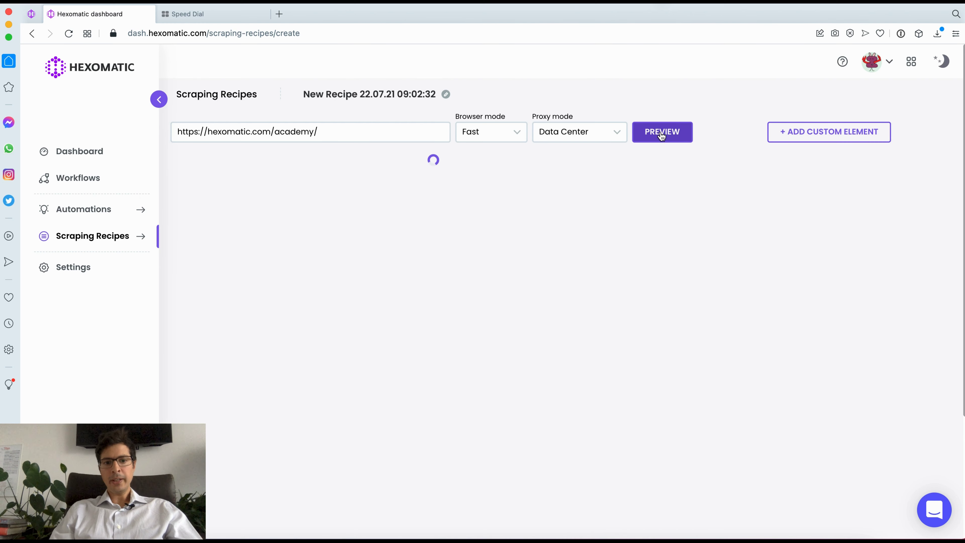
scroll(401, 281, down, 15)
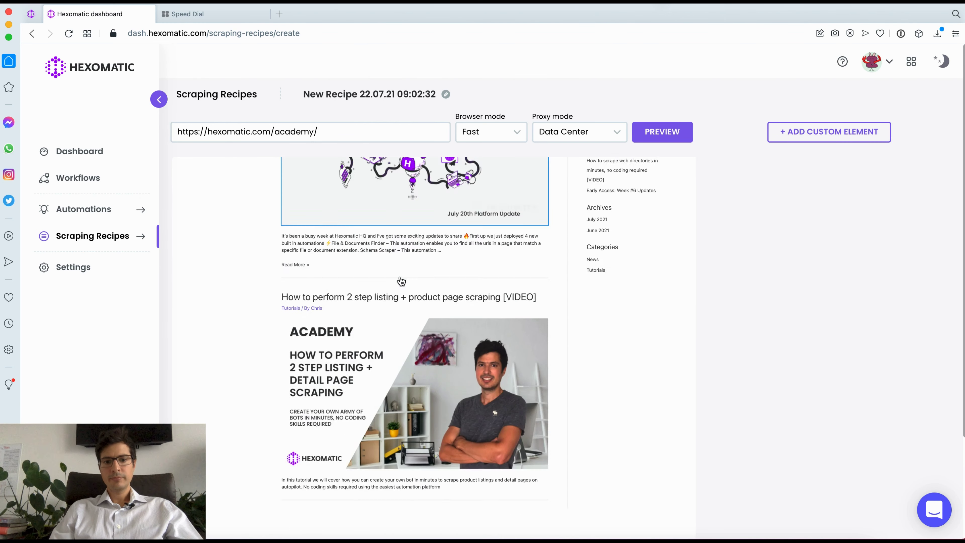
scroll(401, 282, down, 8)
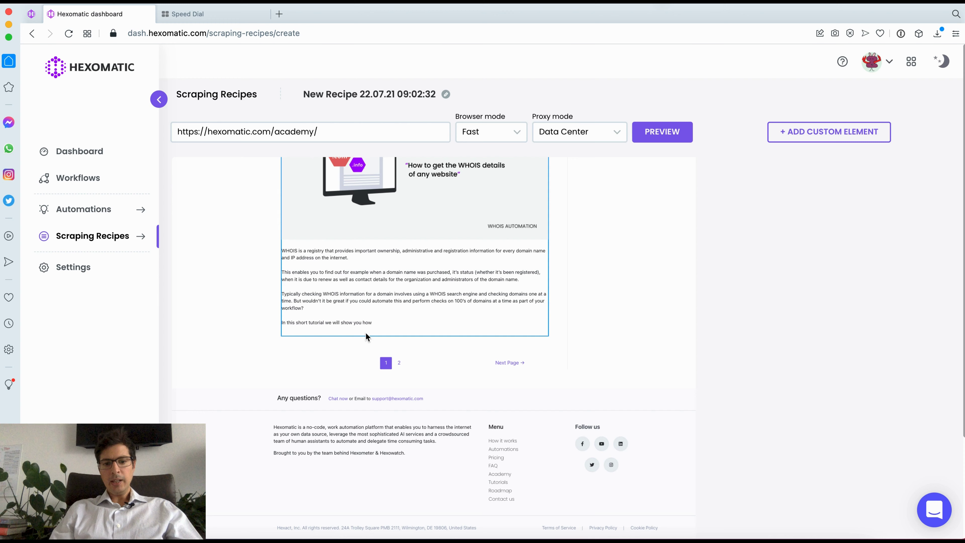
click(363, 369)
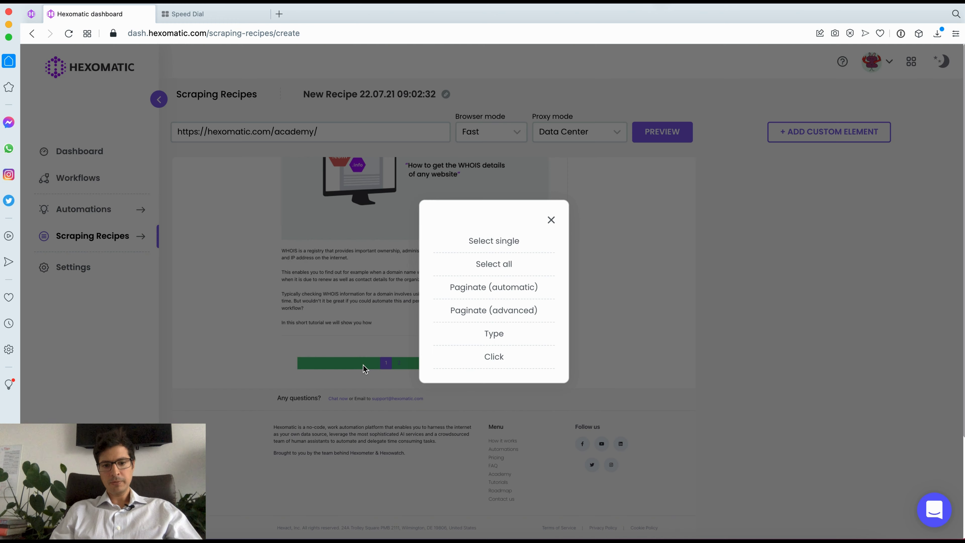
click(477, 288)
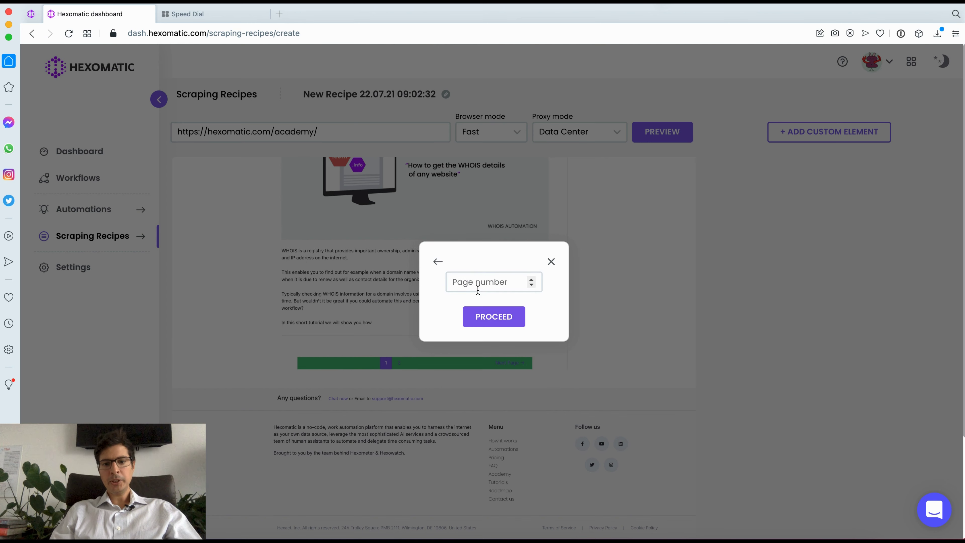
text(2)
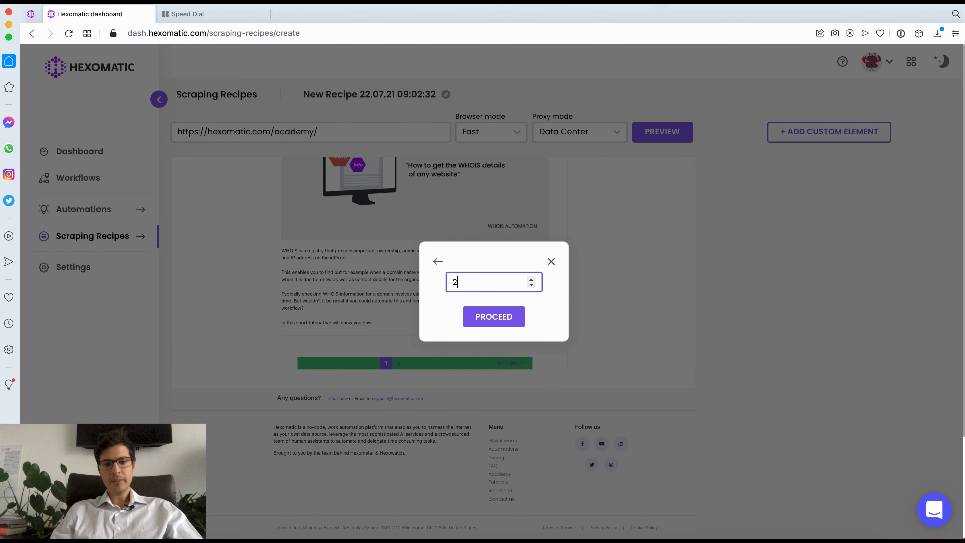
click(490, 315)
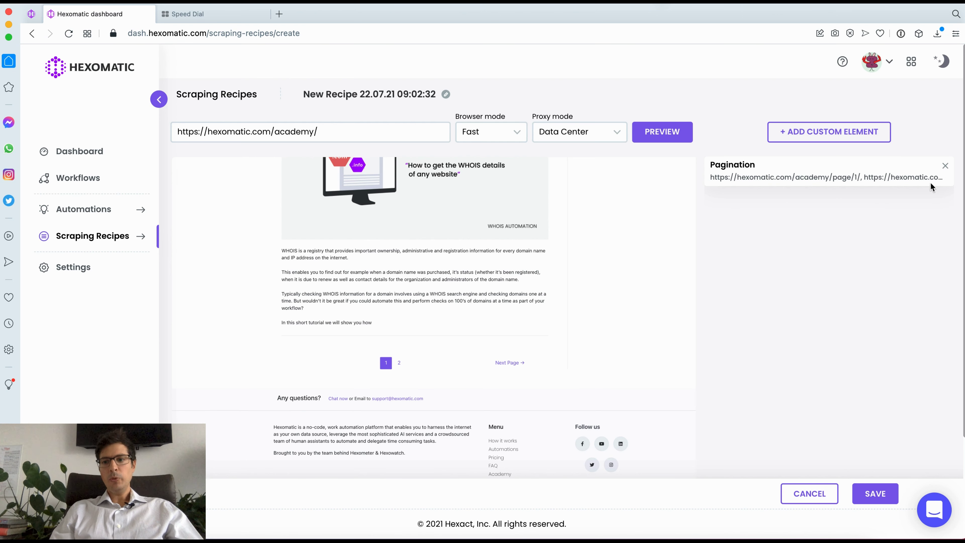
Delete the Pagination element and copy the recipe's academy start URL
click(946, 167)
click(333, 138)
key(super+a)
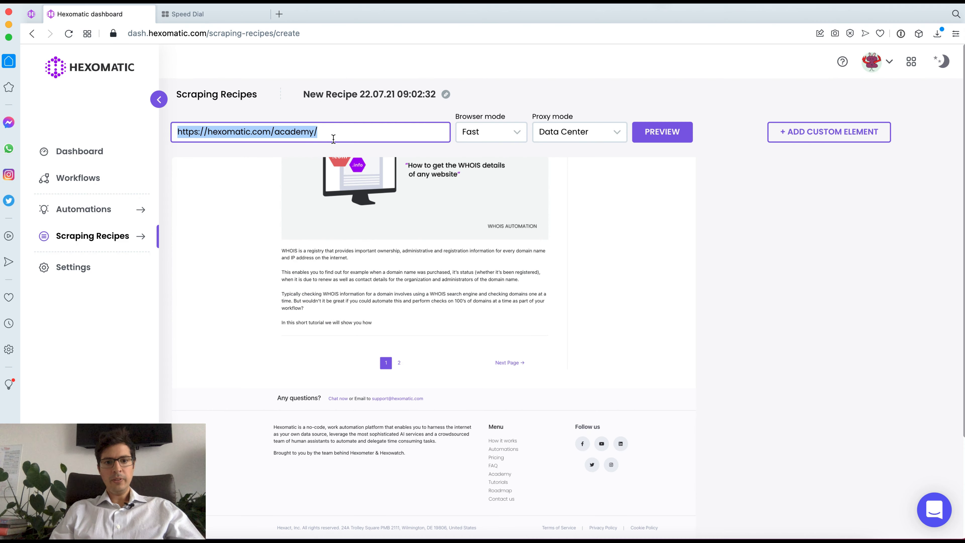
key(super+c)
Load the Academy blog in a new tab and copy its page 2 link address
key(super+l)
key(super+v)
key(Return)
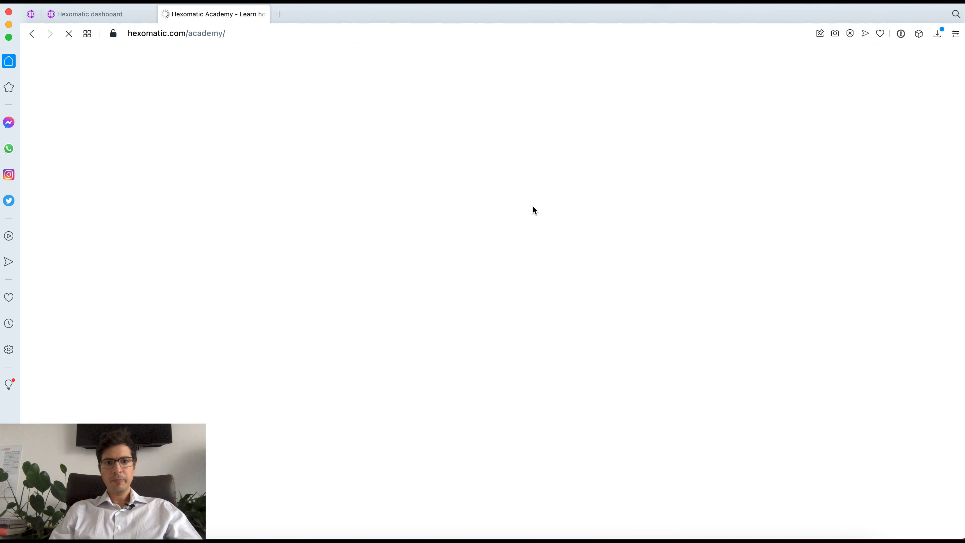
scroll(532, 206, down, 20)
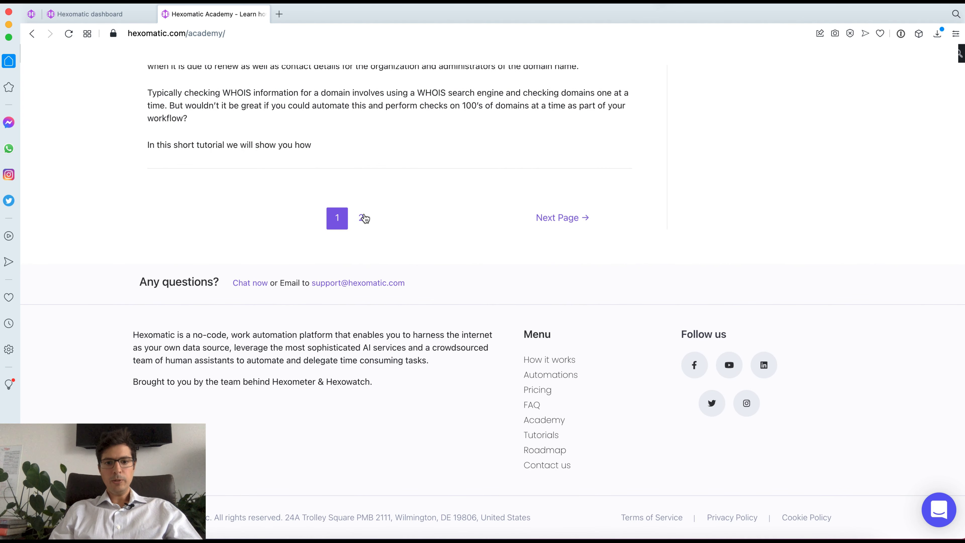
right_click(362, 218)
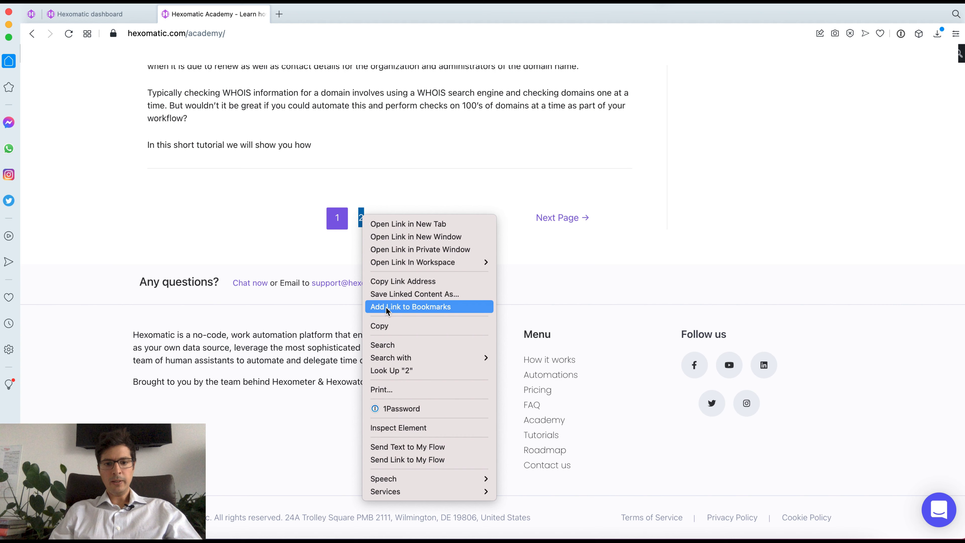
click(441, 283)
Back in the recipe, choose advanced pagination on the page 2 link and paste the page/2/ URL
click(98, 22)
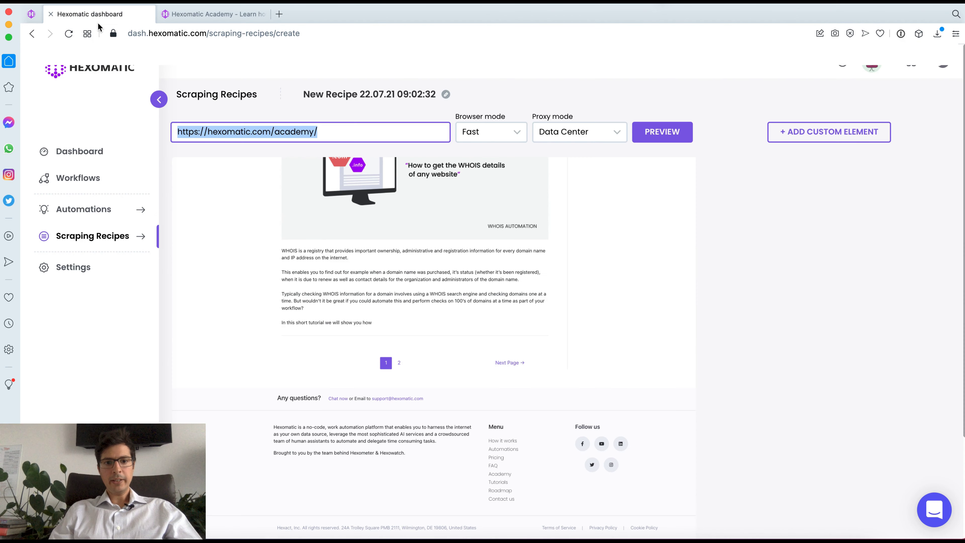
click(399, 364)
click(523, 322)
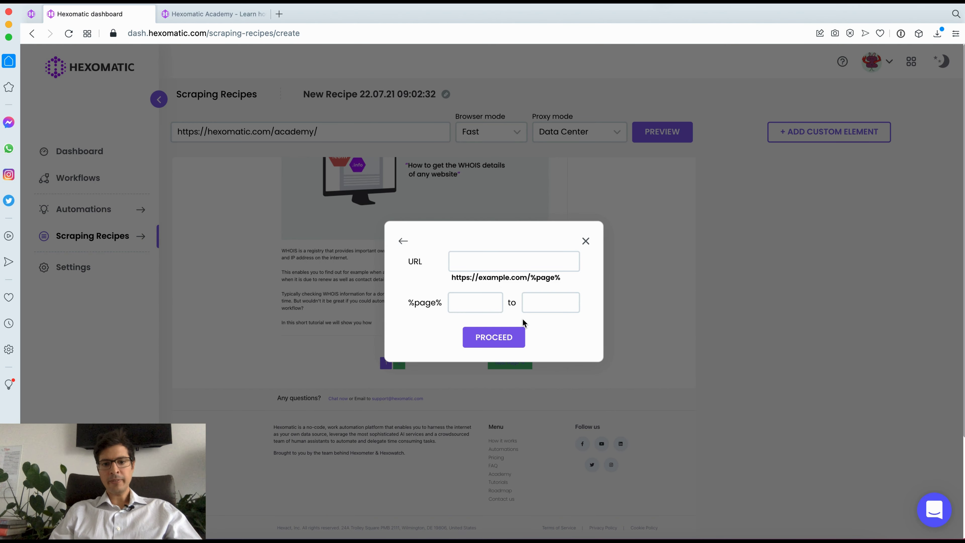
click(487, 262)
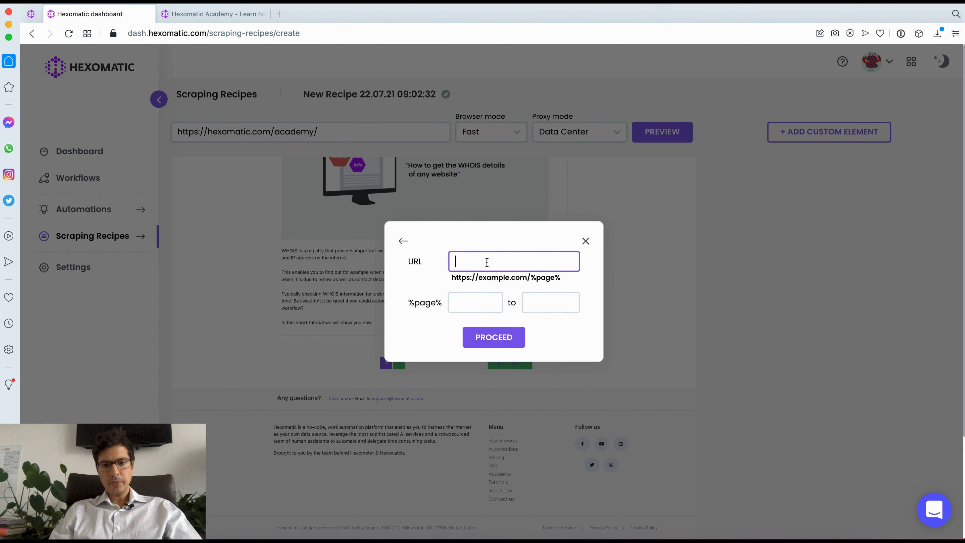
key(super+v)
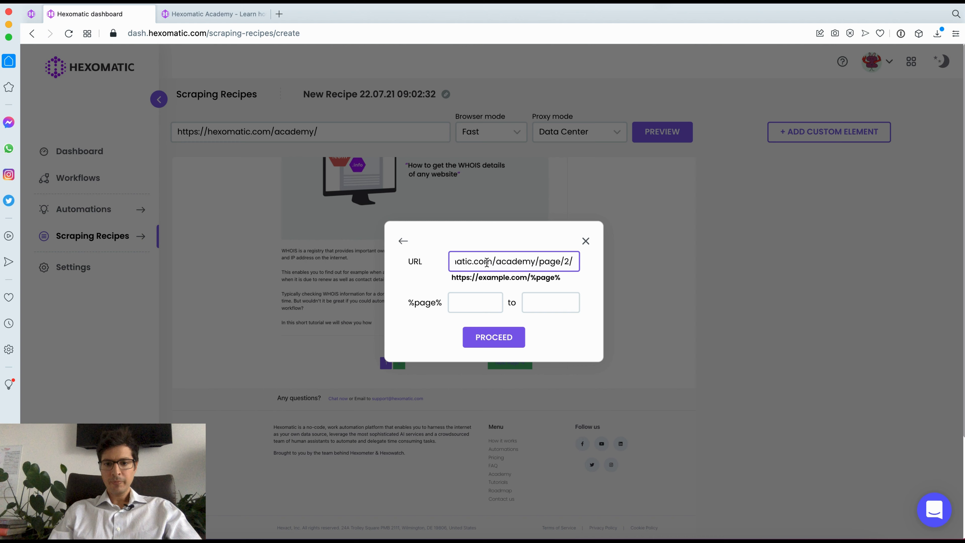
Replace the page number 2 in the URL with the %page% placeholder
click(532, 278)
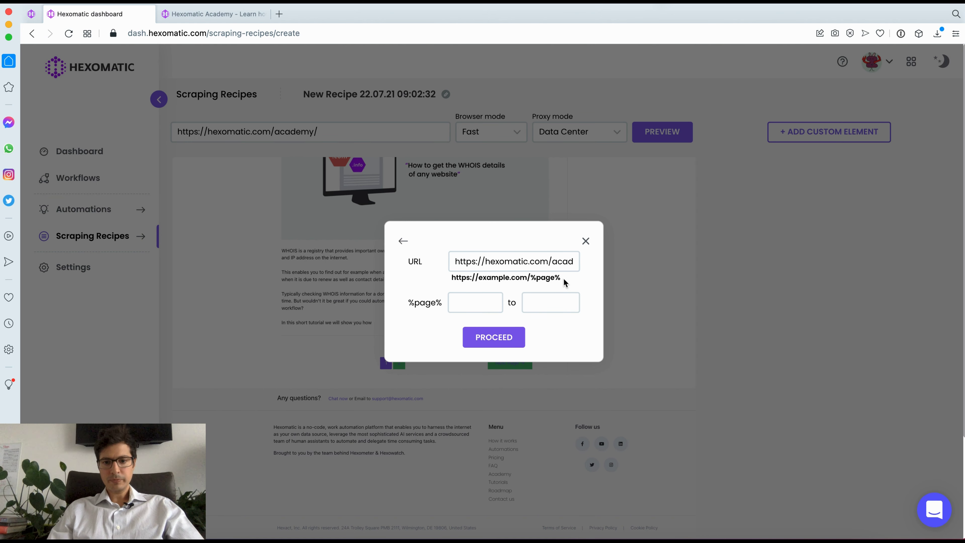
drag(561, 278, 582, 263)
click(562, 262)
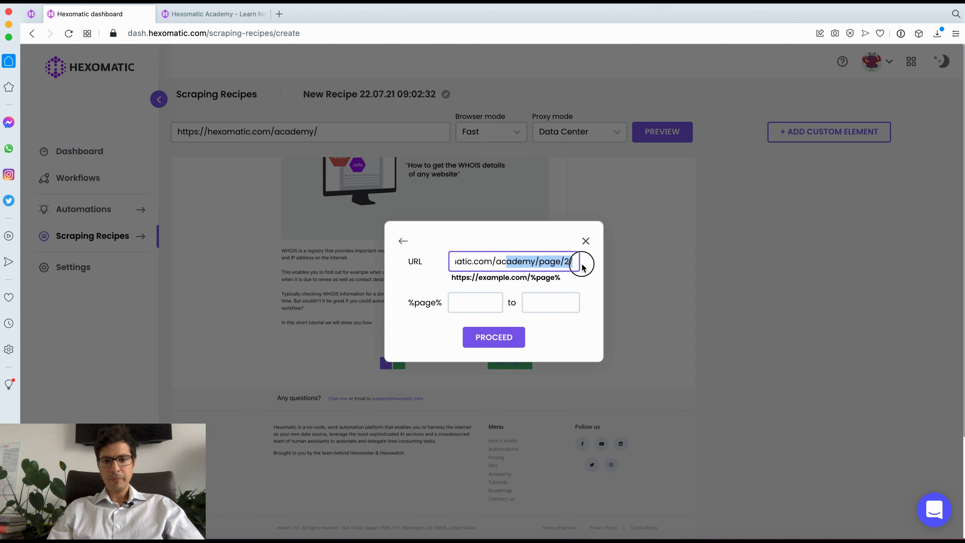
click(565, 262)
double_click(566, 261)
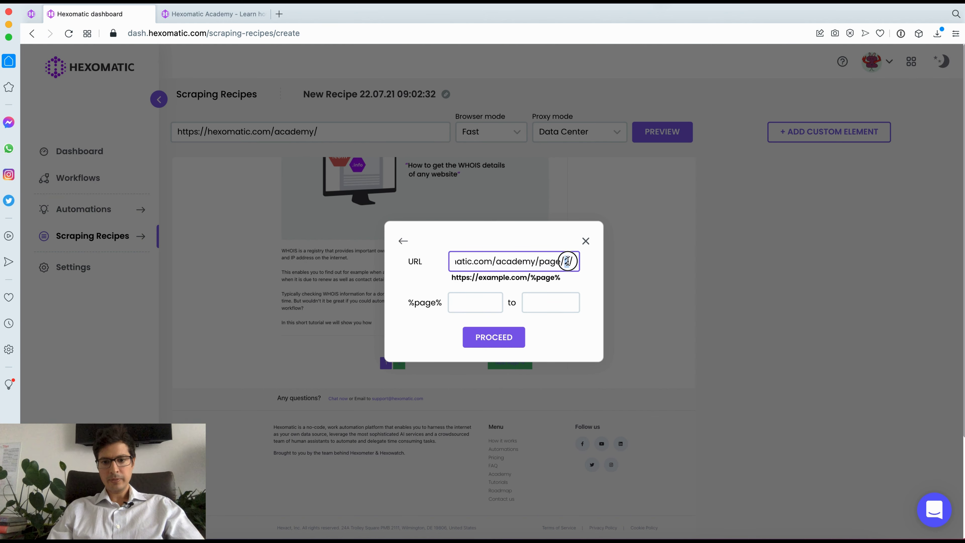
key(super+v)
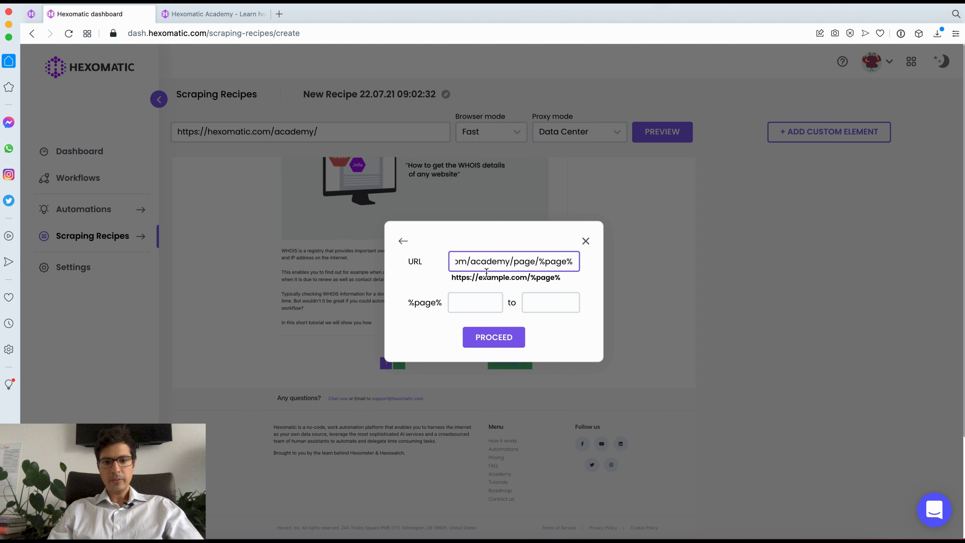
Set the page range from 1 to 2 and apply the pagination
click(470, 306)
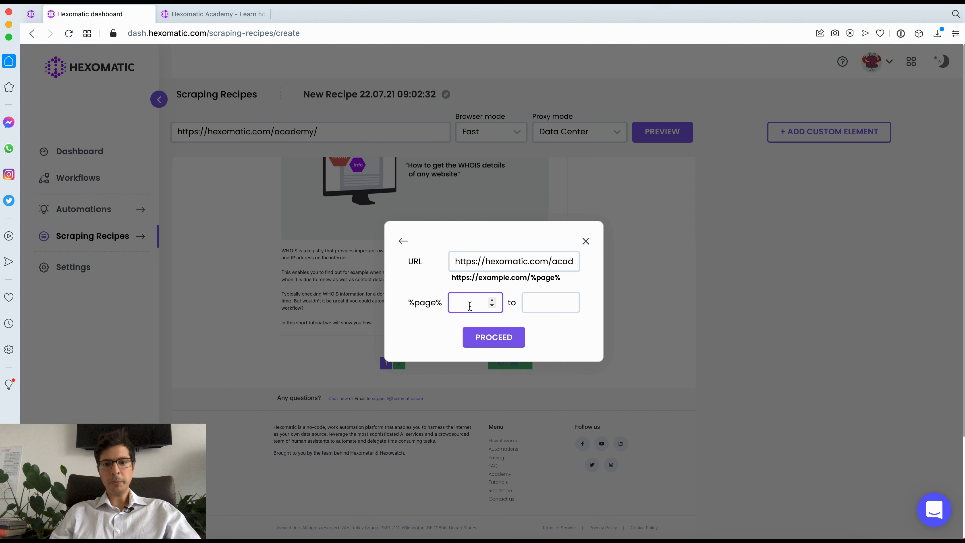
text(1)
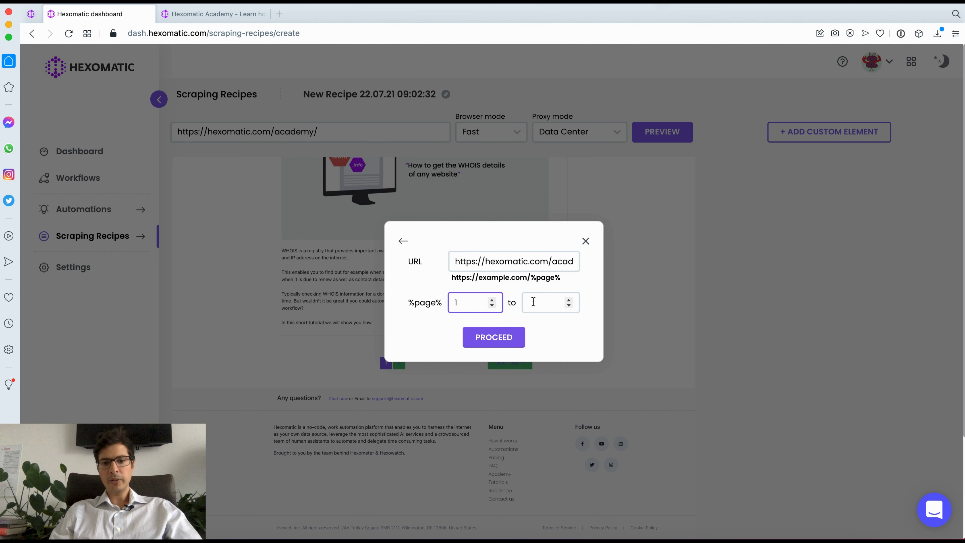
click(532, 302)
text(2)
click(492, 331)
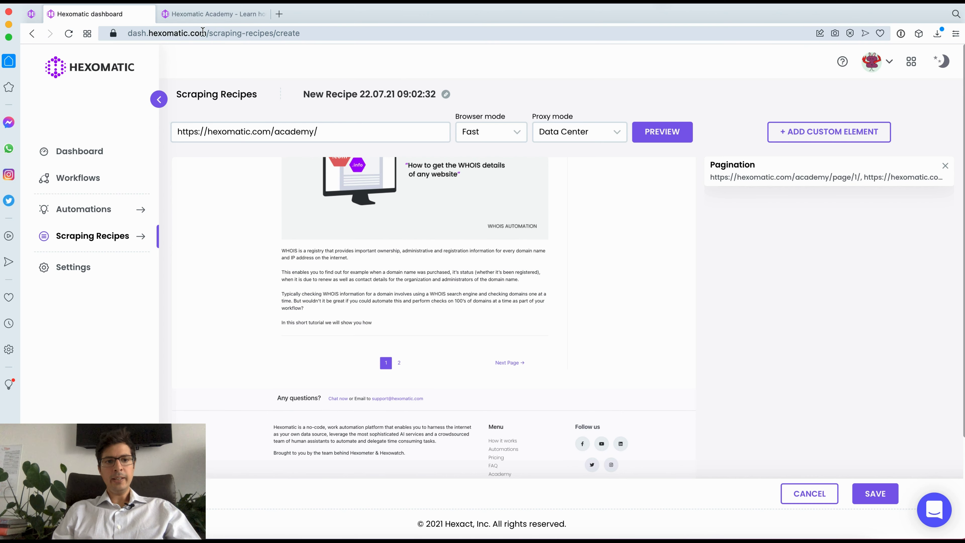
click(32, 13)
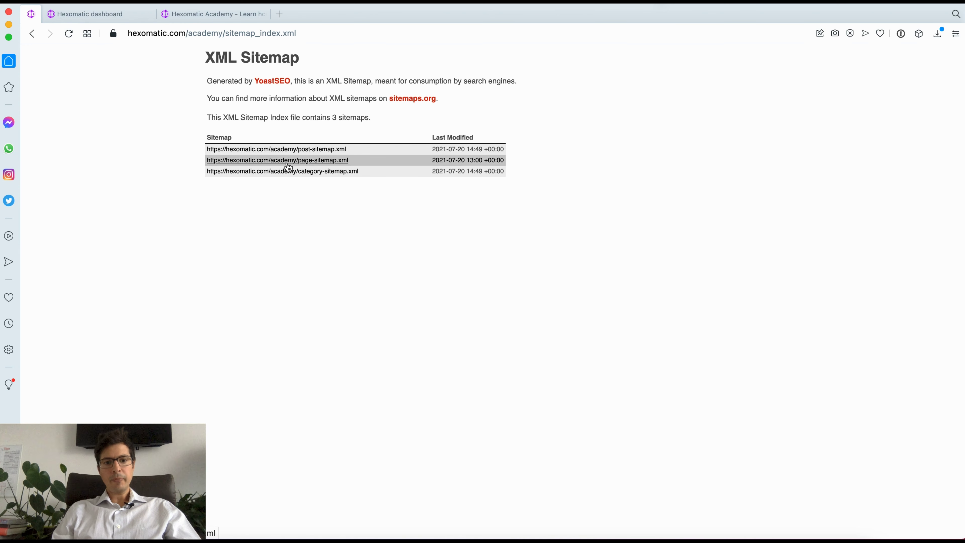
Open the Academy post-sitemap.xml and select its address to copy
click(318, 151)
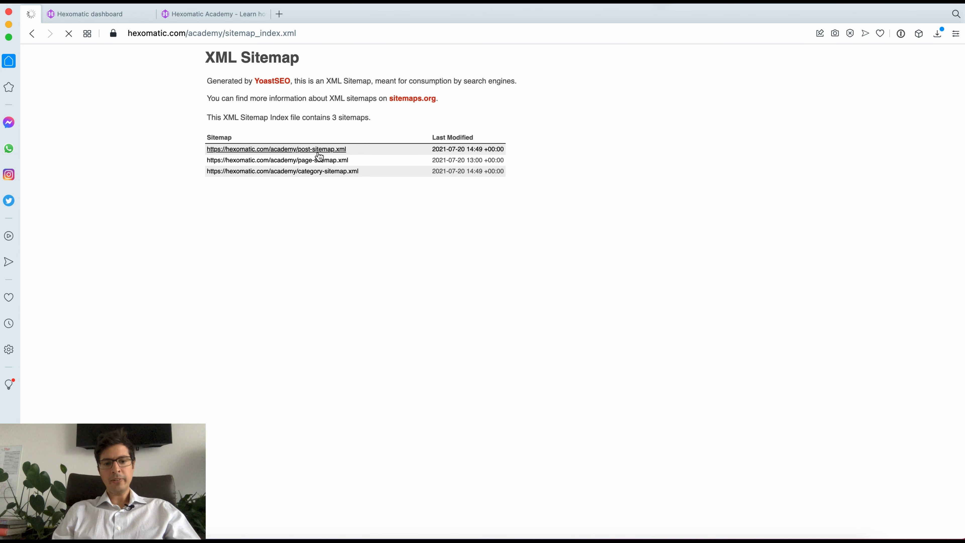
click(308, 37)
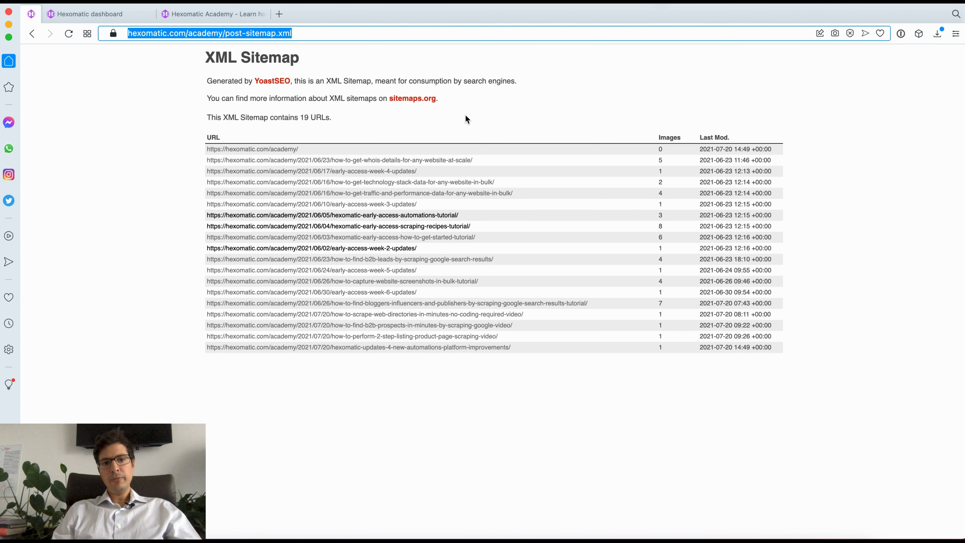
Create a new workflow with Sitemap extractor as its first step
click(123, 19)
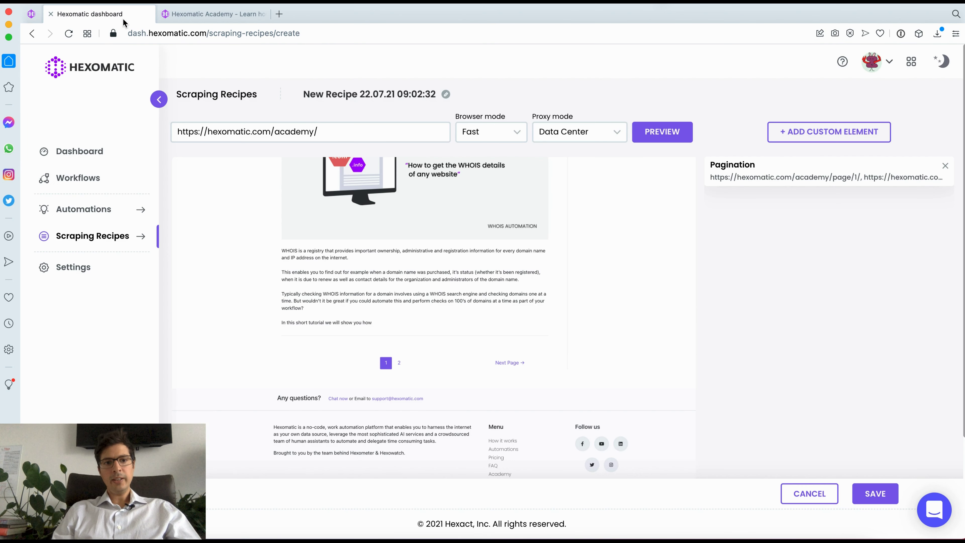
click(81, 174)
click(794, 123)
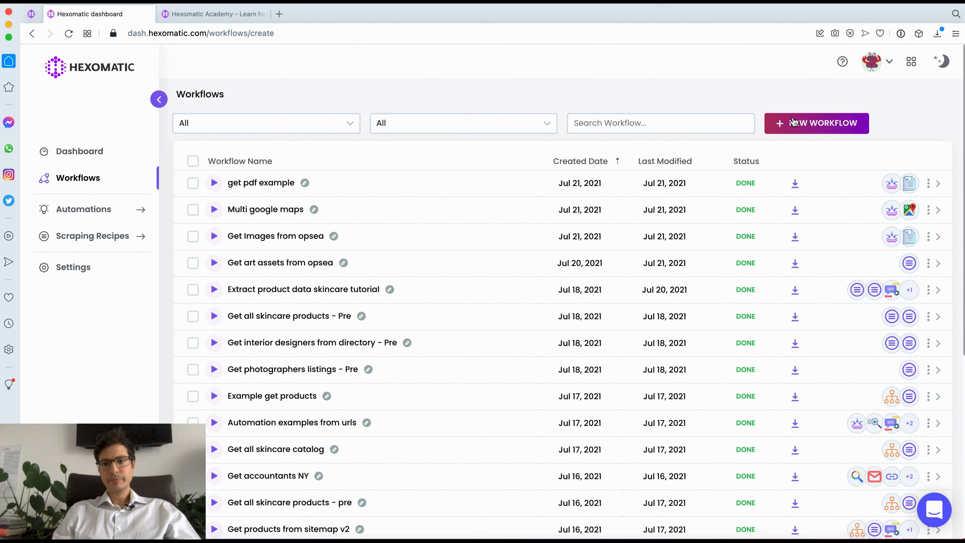
scroll(865, 378, down, 5)
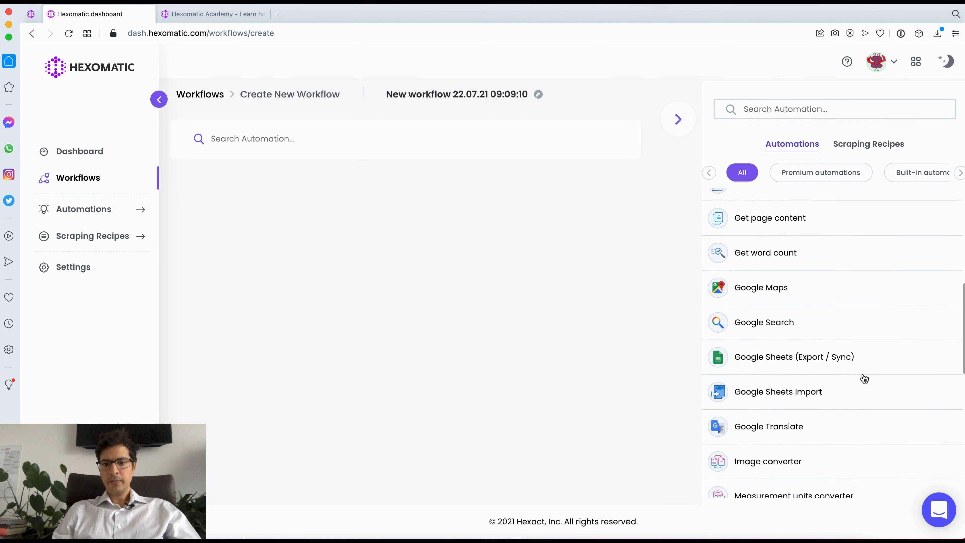
scroll(864, 378, down, 5)
scroll(863, 377, down, 8)
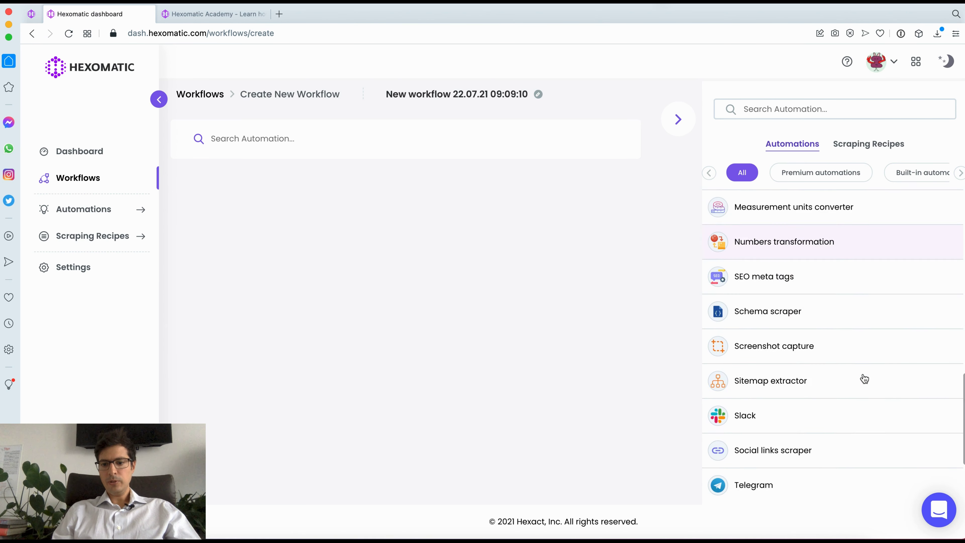
click(800, 281)
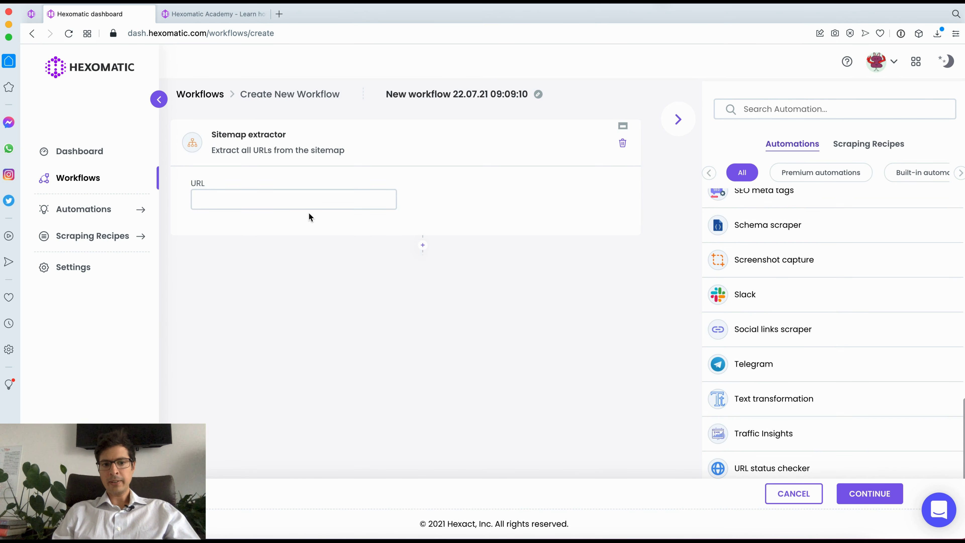
click(298, 207)
key(super+v)
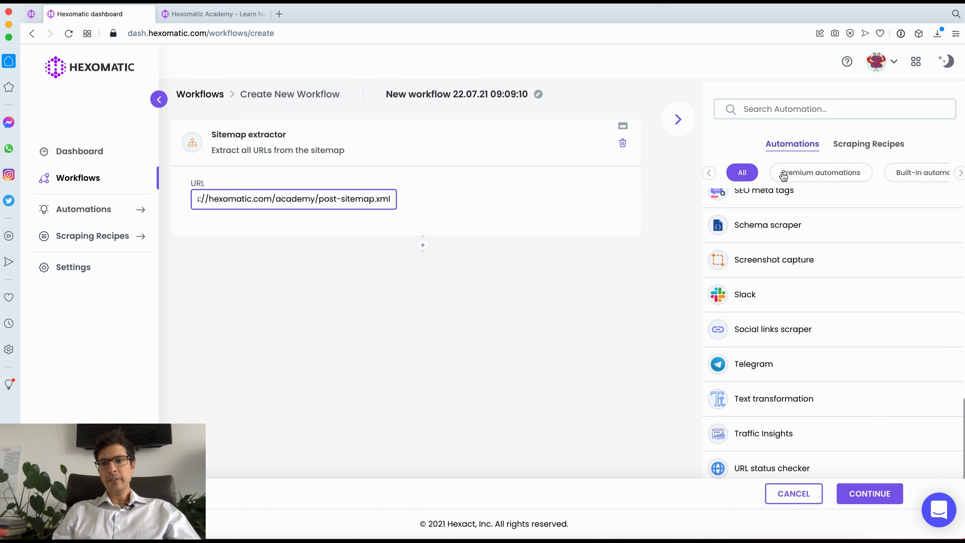
click(860, 148)
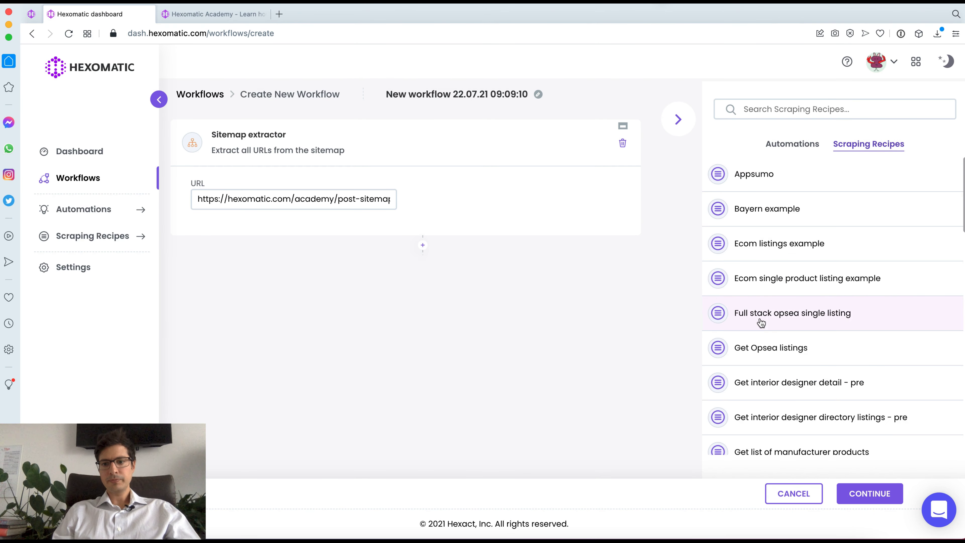
Add the Ecom single product listing example recipe with Source set to Sitemap Url
click(795, 288)
click(265, 266)
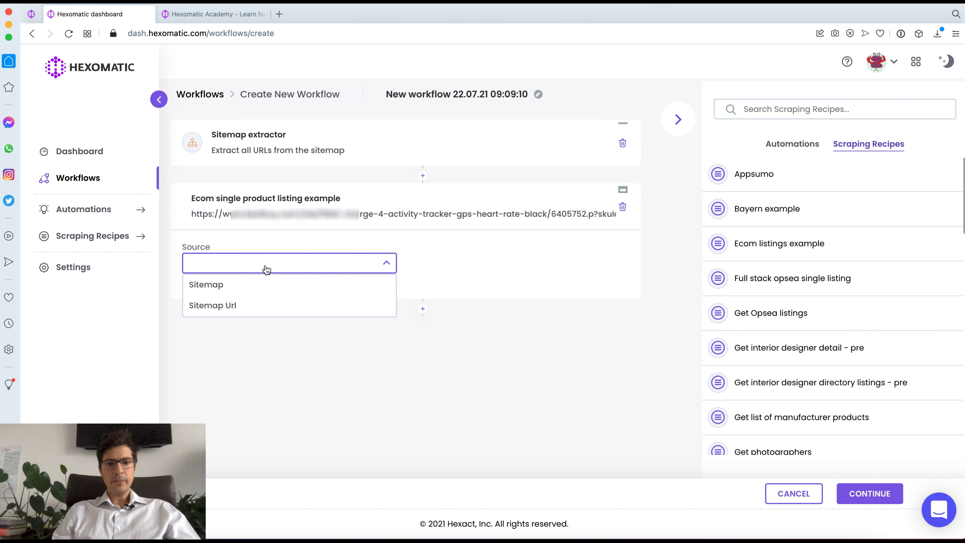
click(240, 306)
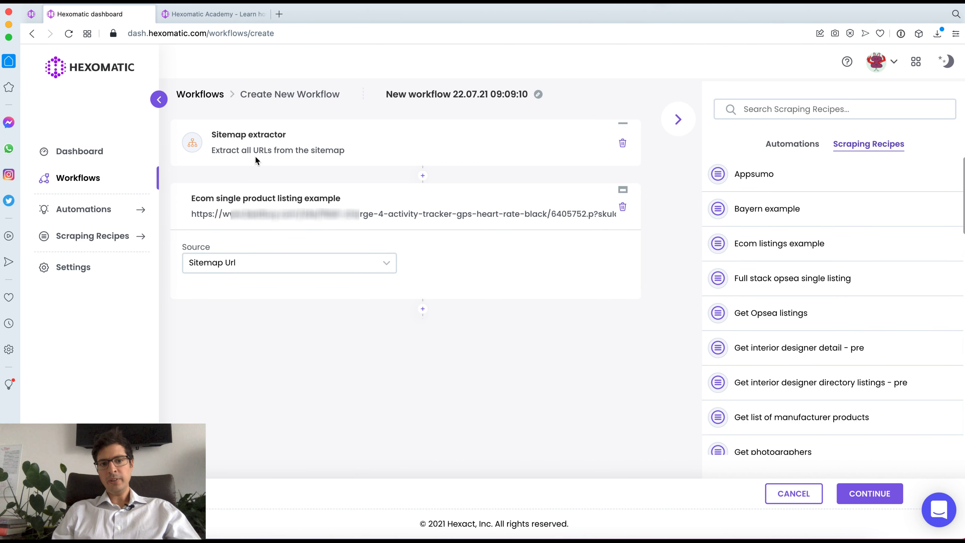